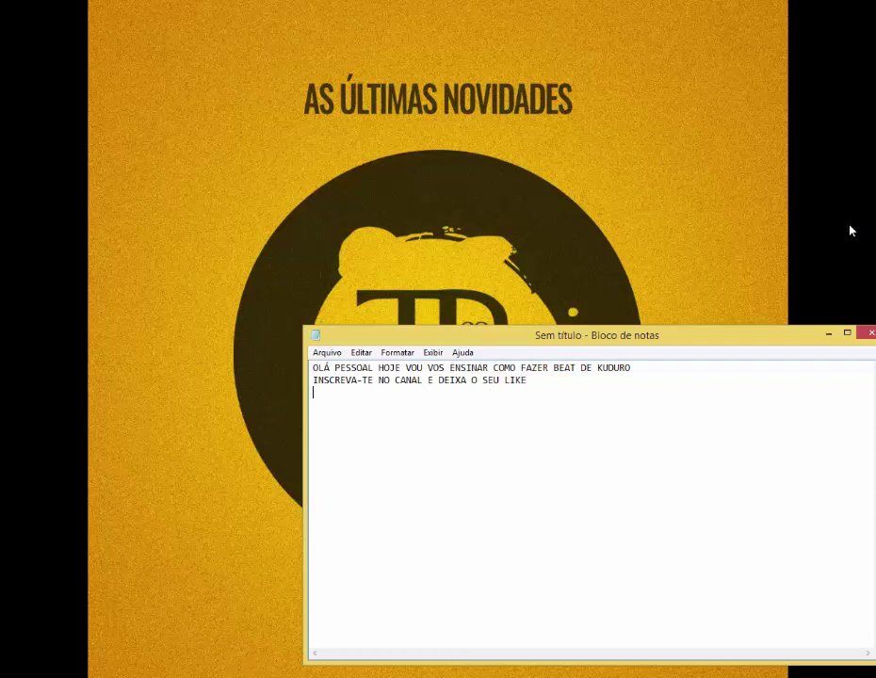
Step: Switch to FL Studio and fill the 707 Kick channel with a hit on every 4 steps
{"action": "left_click", "coordinate": [823, 334]}
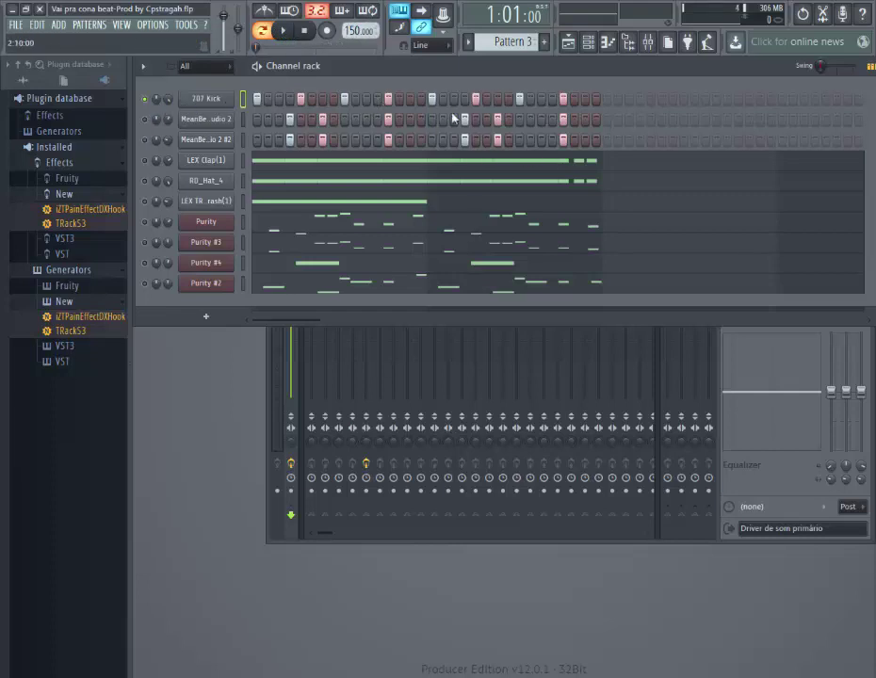
{"action": "right_click", "coordinate": [223, 98]}
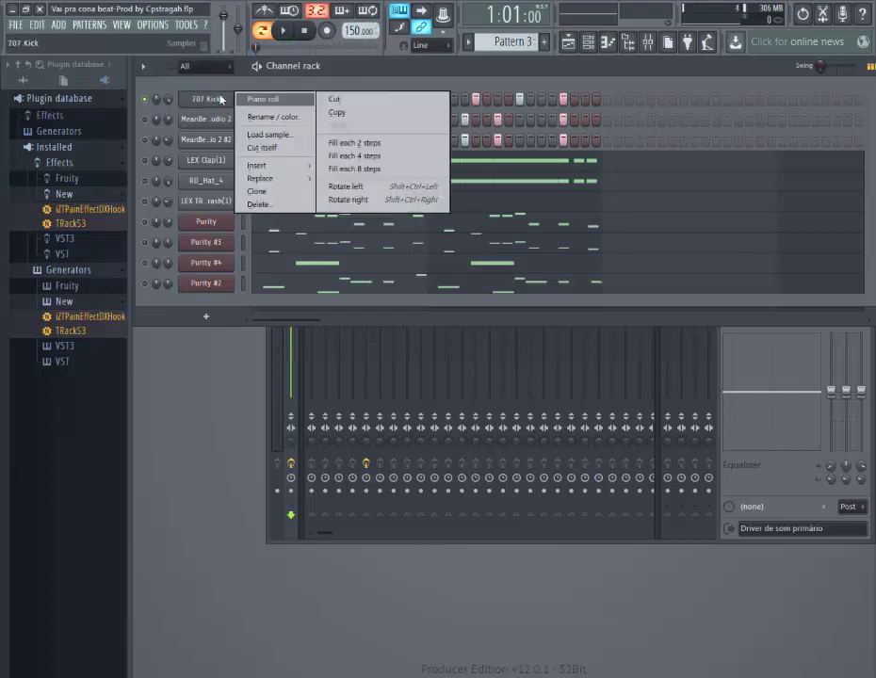
{"action": "left_click", "coordinate": [229, 98]}
{"action": "right_click", "coordinate": [223, 98]}
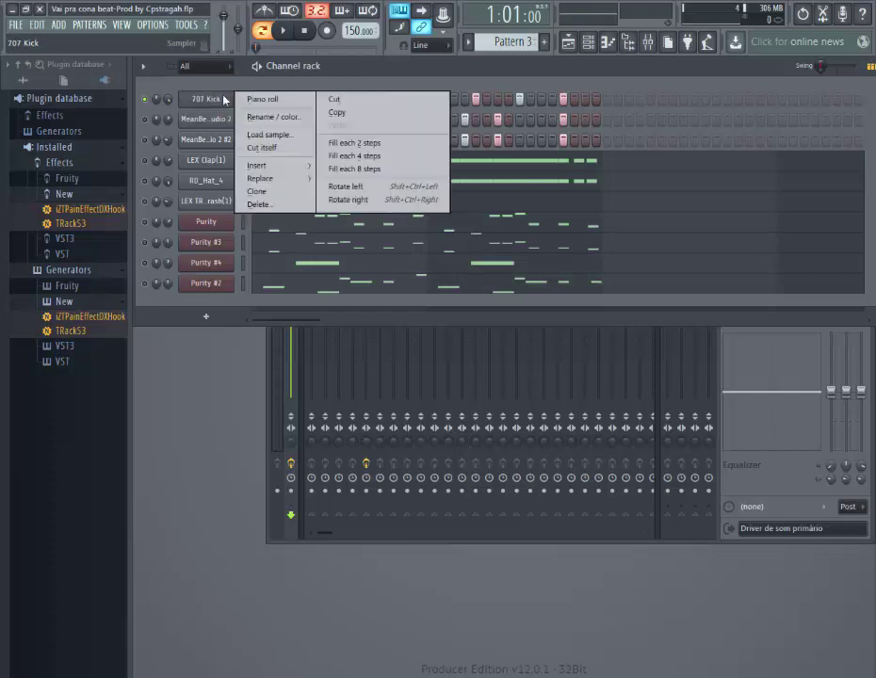
{"action": "left_click", "coordinate": [370, 155]}
Step: Play the 707 Kick and the two percussion channels below it in solo, one after another, to hear each step pattern
{"action": "left_click", "coordinate": [285, 36]}
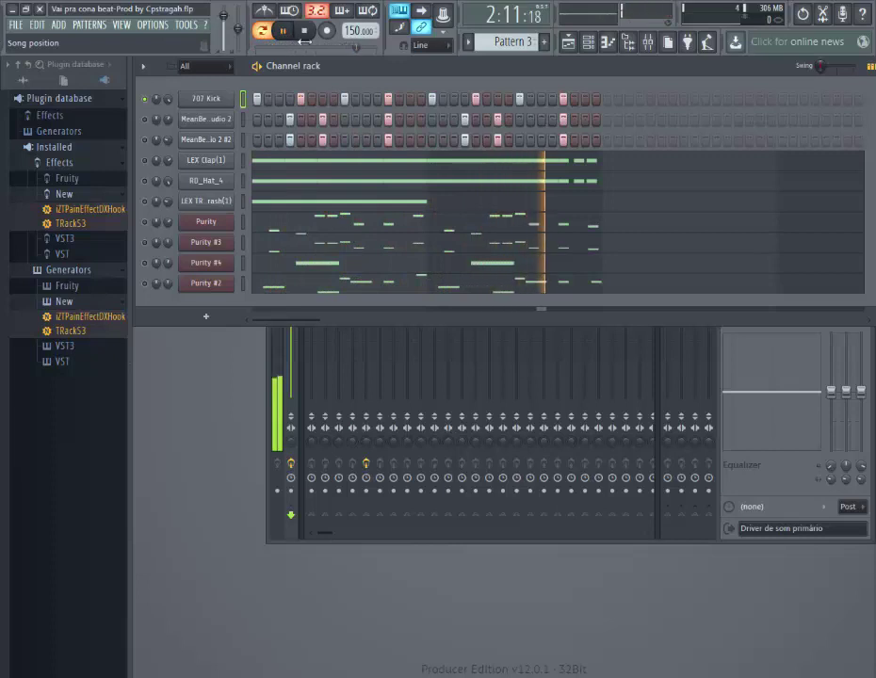
{"action": "left_click", "coordinate": [305, 30]}
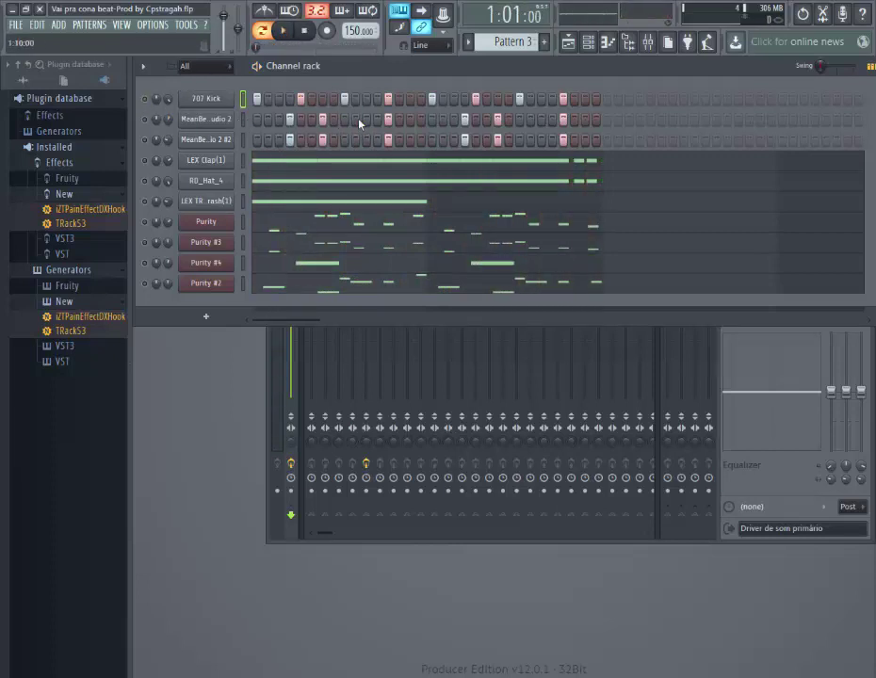
{"action": "left_click", "coordinate": [144, 120]}
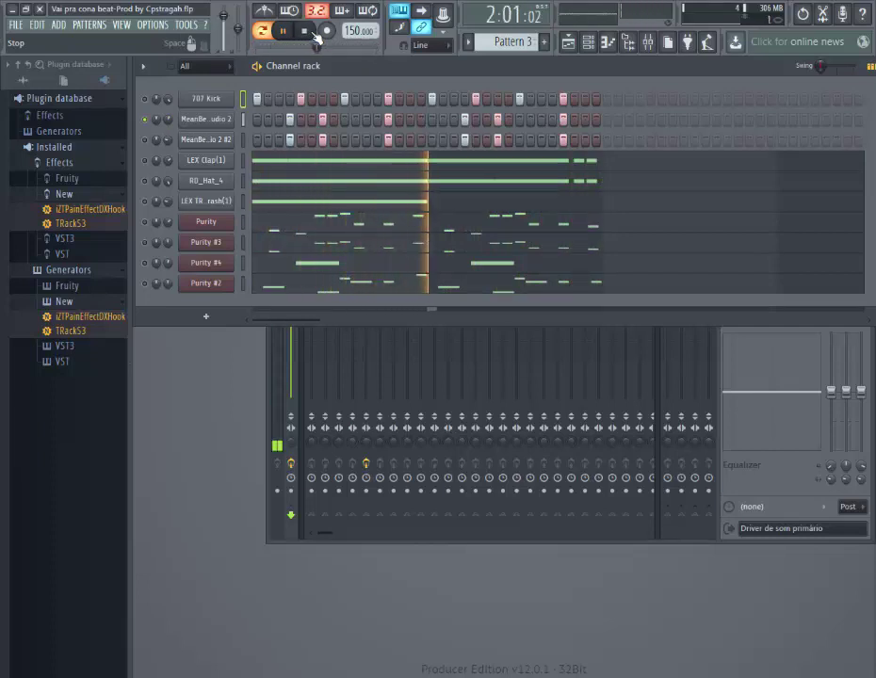
{"action": "left_click", "coordinate": [314, 32]}
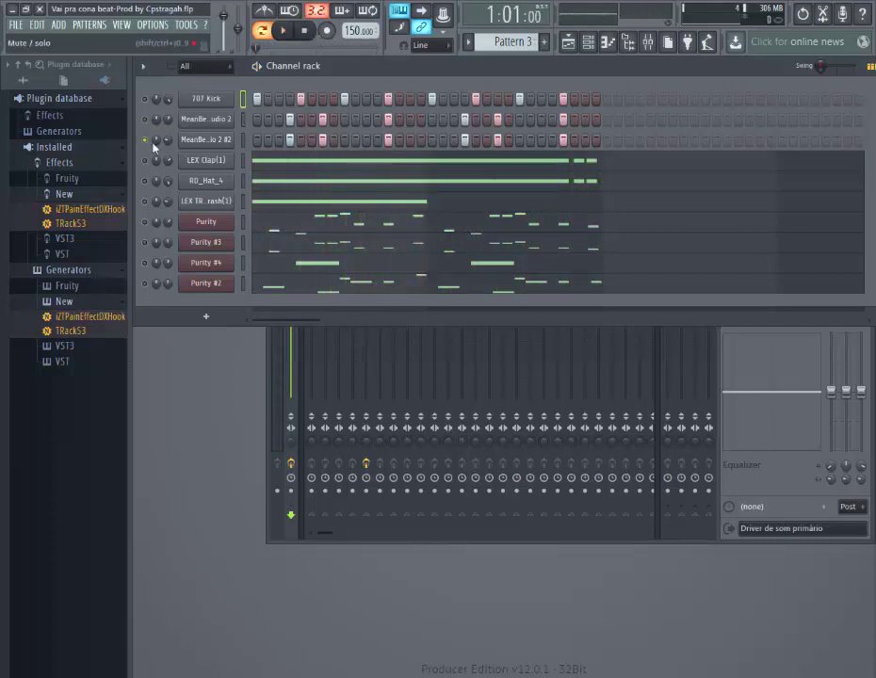
{"action": "left_click", "coordinate": [323, 140]}
{"action": "left_click", "coordinate": [288, 31]}
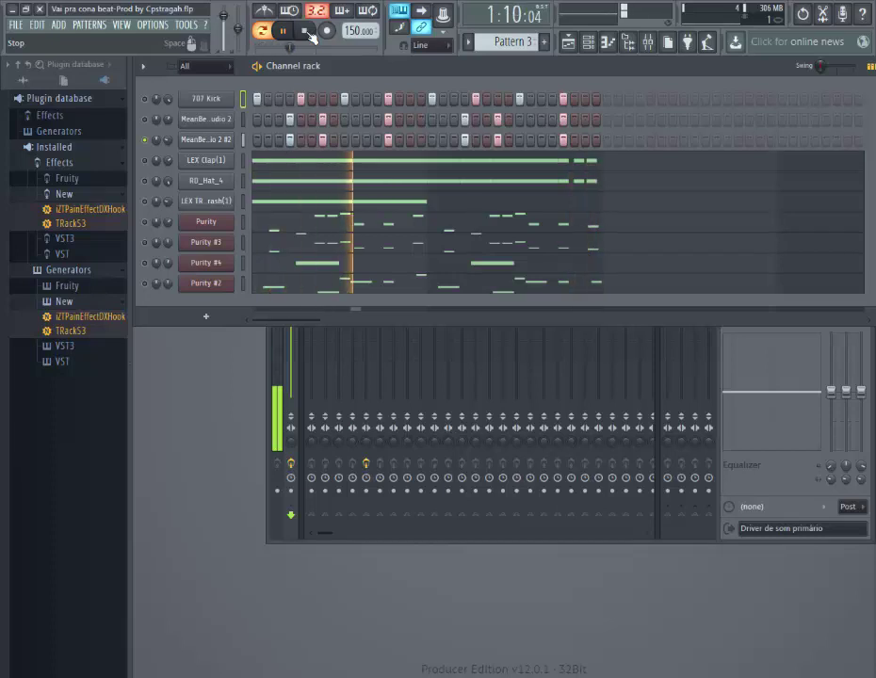
{"action": "left_click", "coordinate": [306, 31]}
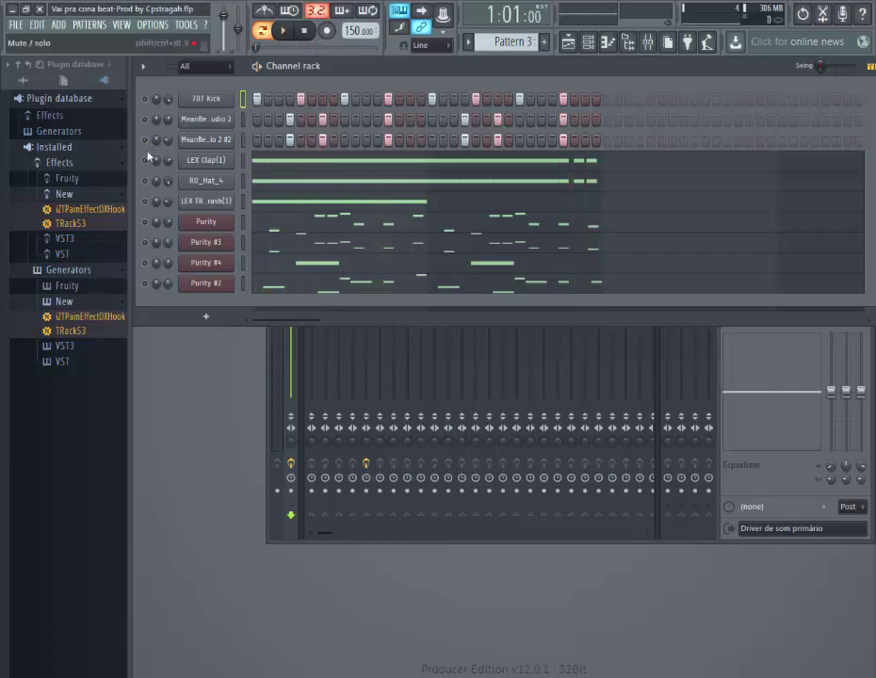
Step: Examine the LEX Clap(1) notes in the piano roll while playing that channel in solo
{"action": "left_click", "coordinate": [303, 171]}
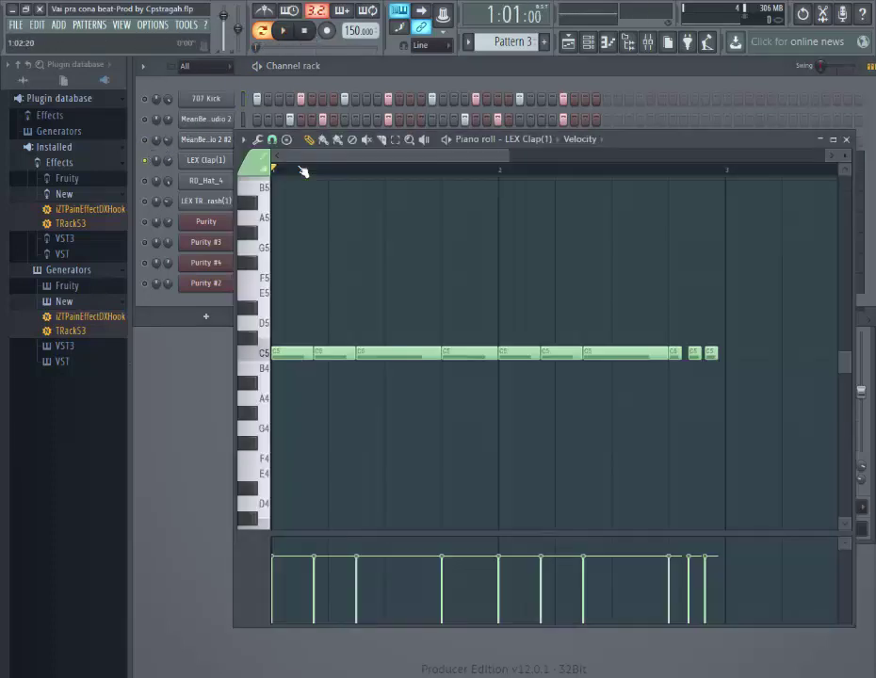
{"action": "left_click", "coordinate": [292, 30]}
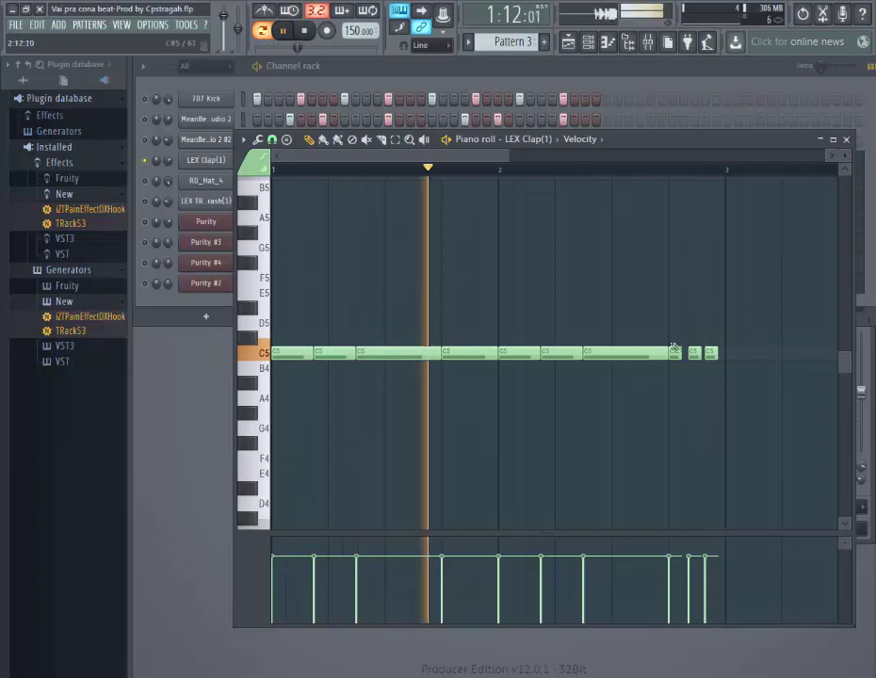
{"action": "left_click", "coordinate": [846, 139]}
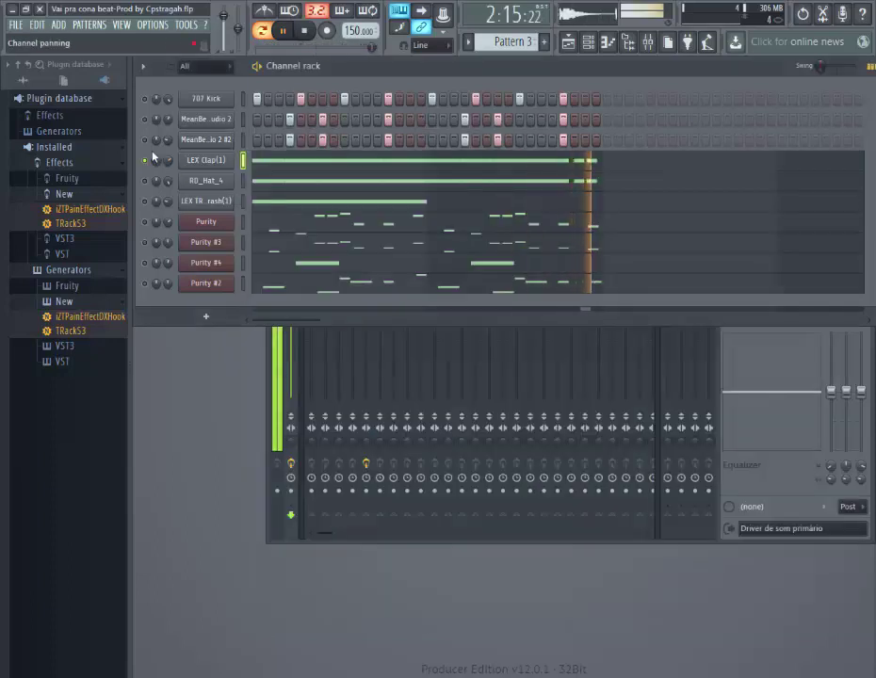
{"action": "key", "text": "space"}
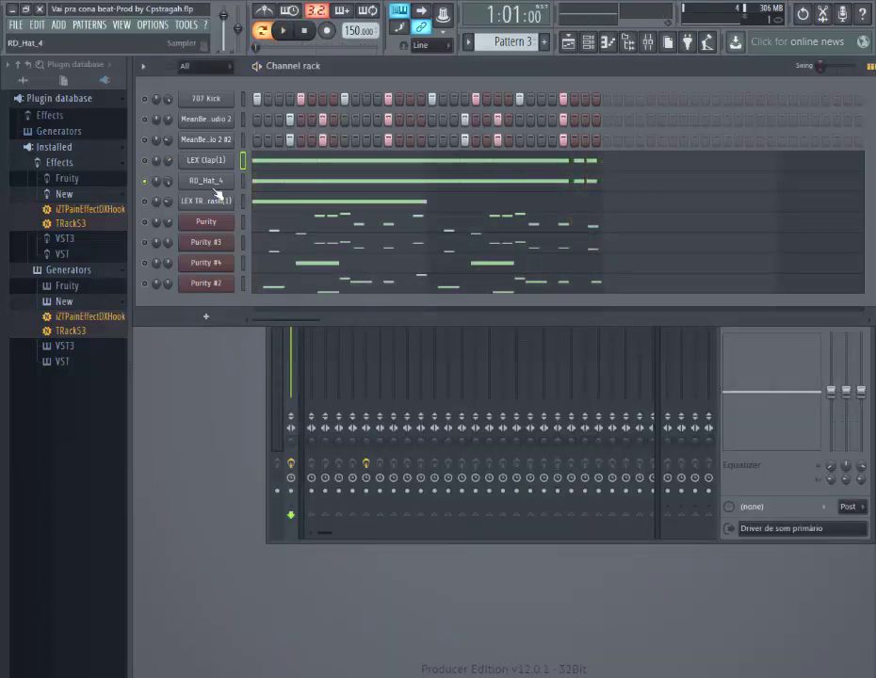
Step: Examine the RD_Hat_4 notes in the piano roll while playing the hat in solo
{"action": "left_click", "coordinate": [266, 182]}
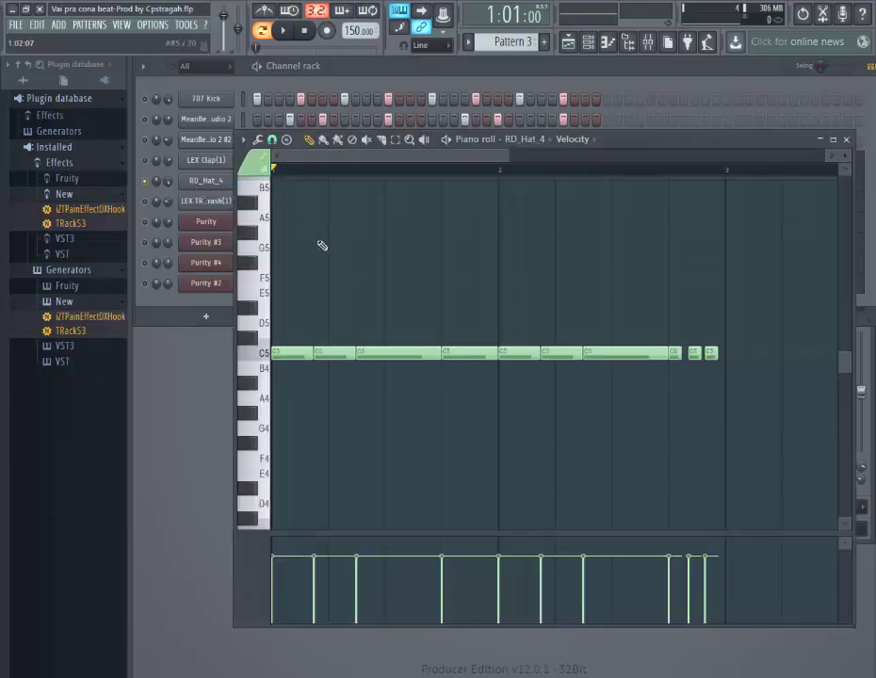
{"action": "key", "text": "space"}
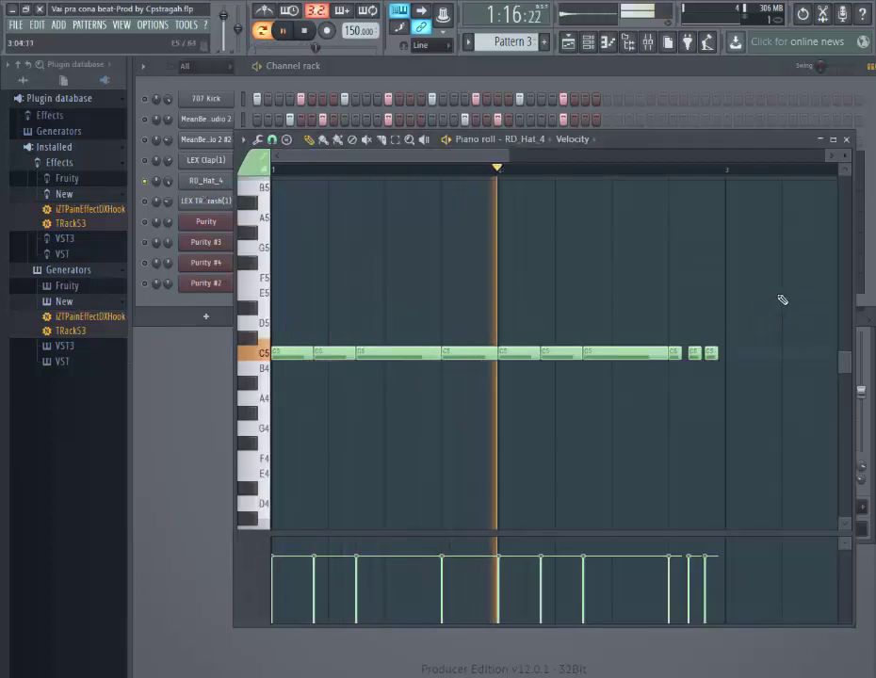
{"action": "key", "text": "space"}
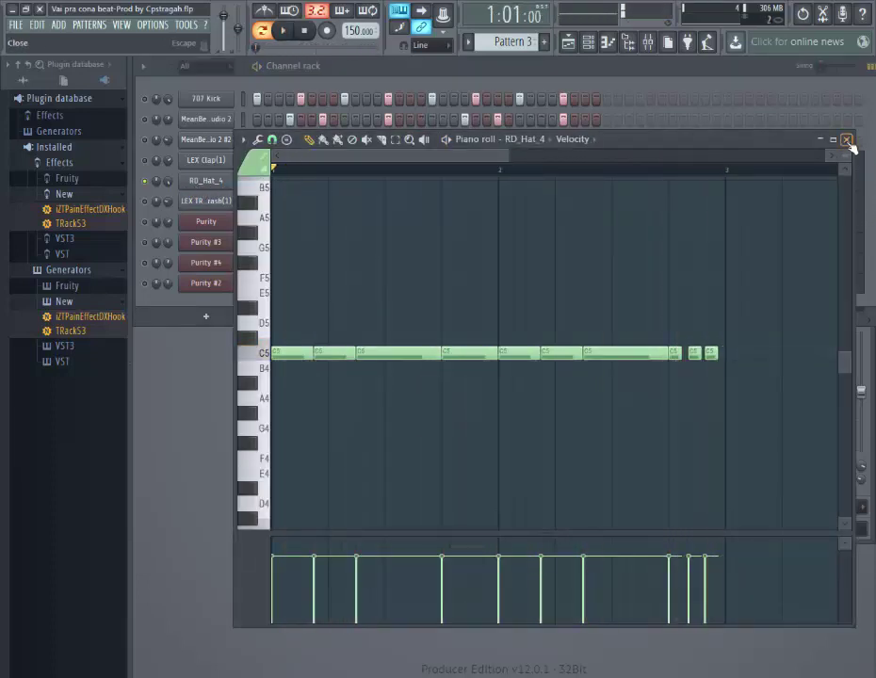
{"action": "left_click", "coordinate": [846, 139]}
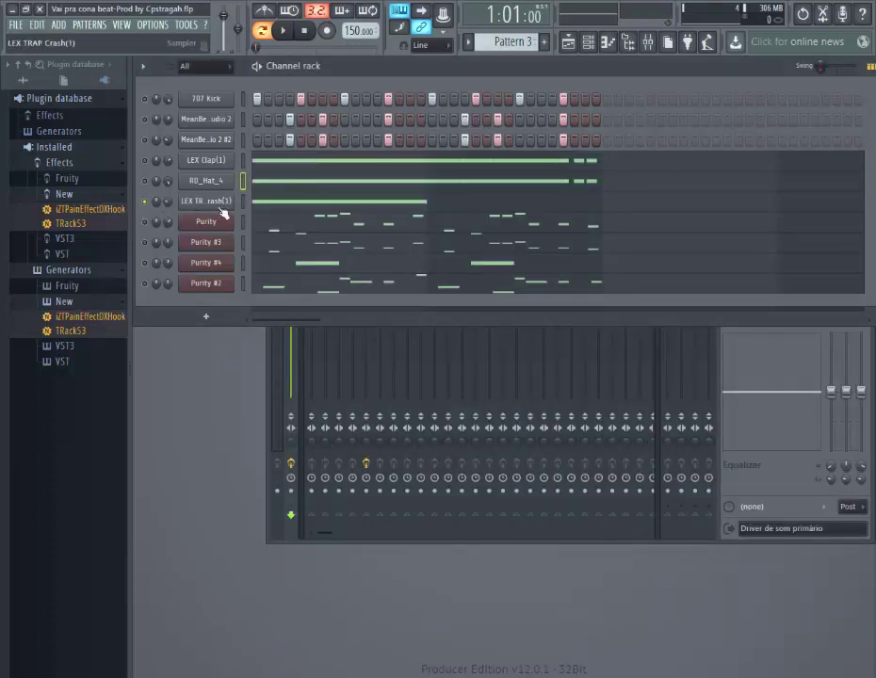
Step: Examine the LEX TRAP Crash(1) notes in the piano roll while playing the crash in solo
{"action": "left_click", "coordinate": [288, 202]}
{"action": "key", "text": "space"}
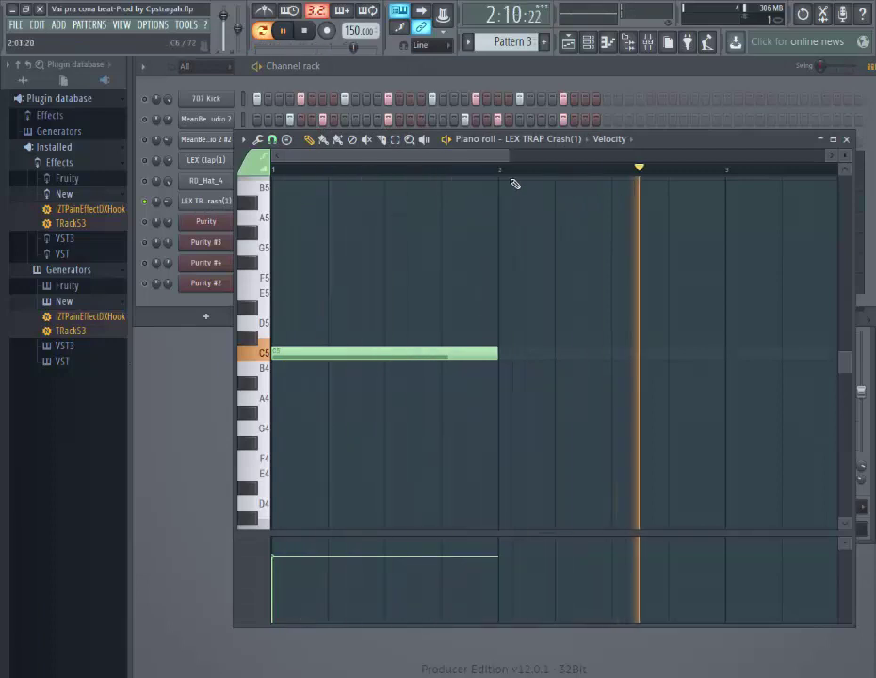
{"action": "left_click", "coordinate": [847, 137]}
{"action": "key", "text": "space"}
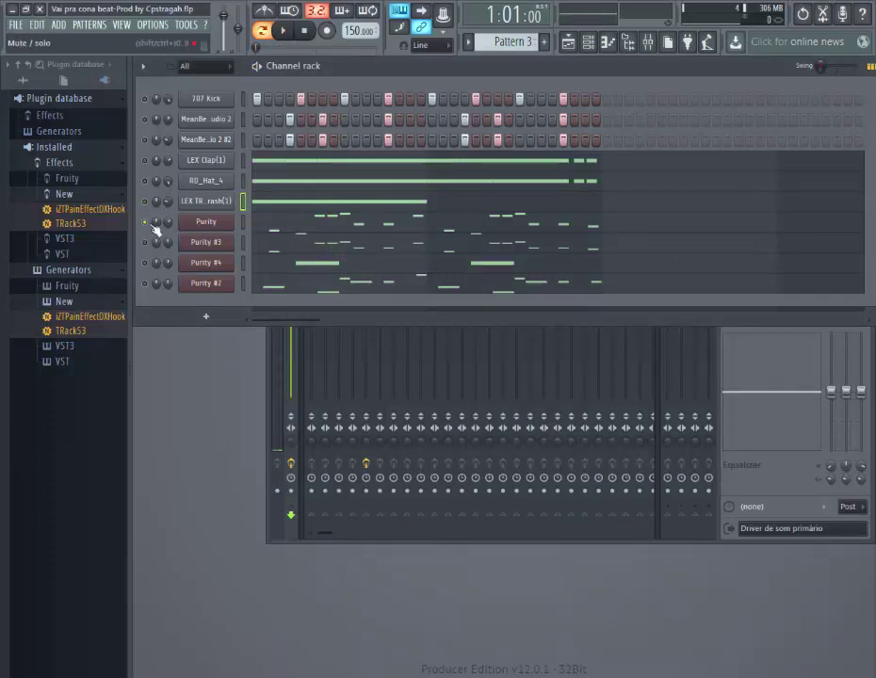
Step: Play the first Purity channel in solo, examine its melody in a maximized piano roll, and check its instrument preset
{"action": "key", "text": "space"}
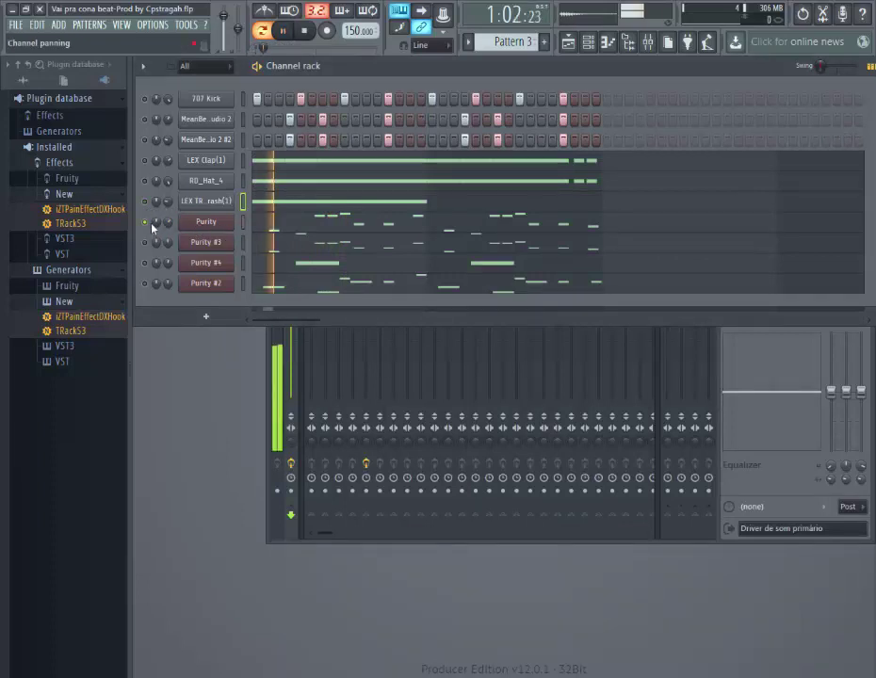
{"action": "left_click", "coordinate": [336, 229]}
{"action": "left_click", "coordinate": [832, 142]}
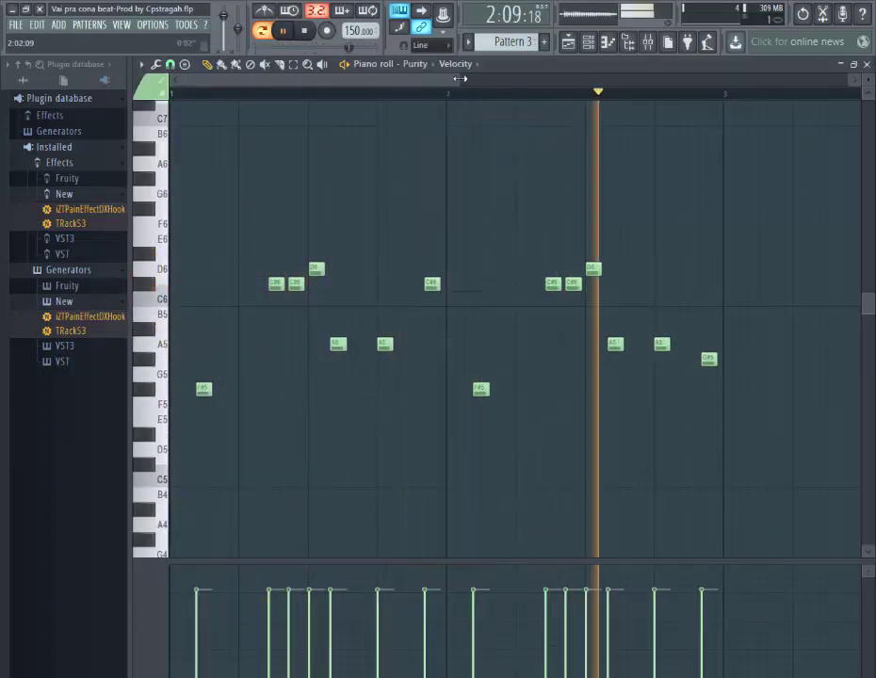
{"action": "left_click_drag", "start_coordinate": [460, 79], "coordinate": [408, 79]}
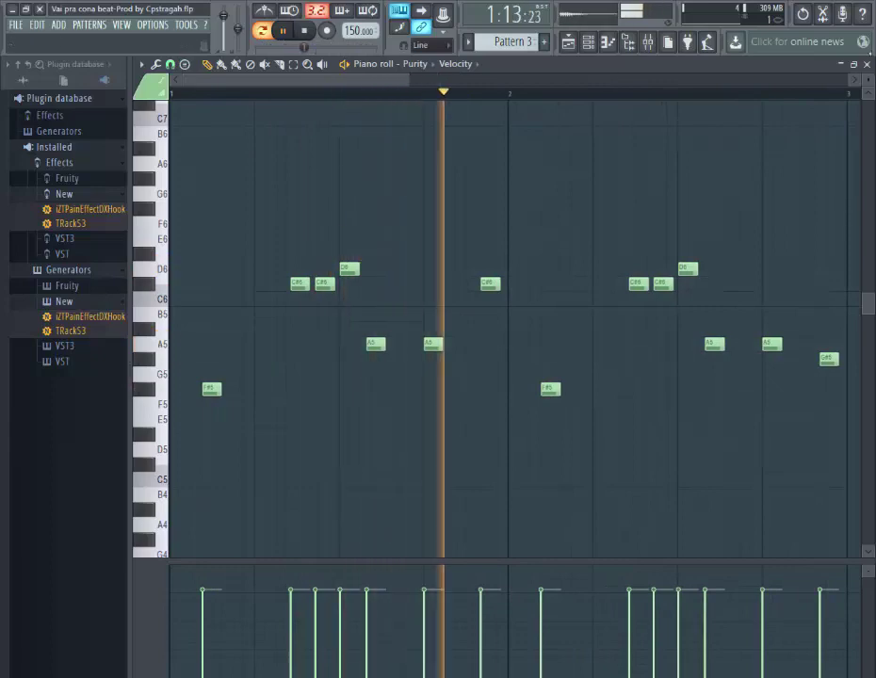
{"action": "key", "text": "space"}
{"action": "left_click", "coordinate": [866, 64]}
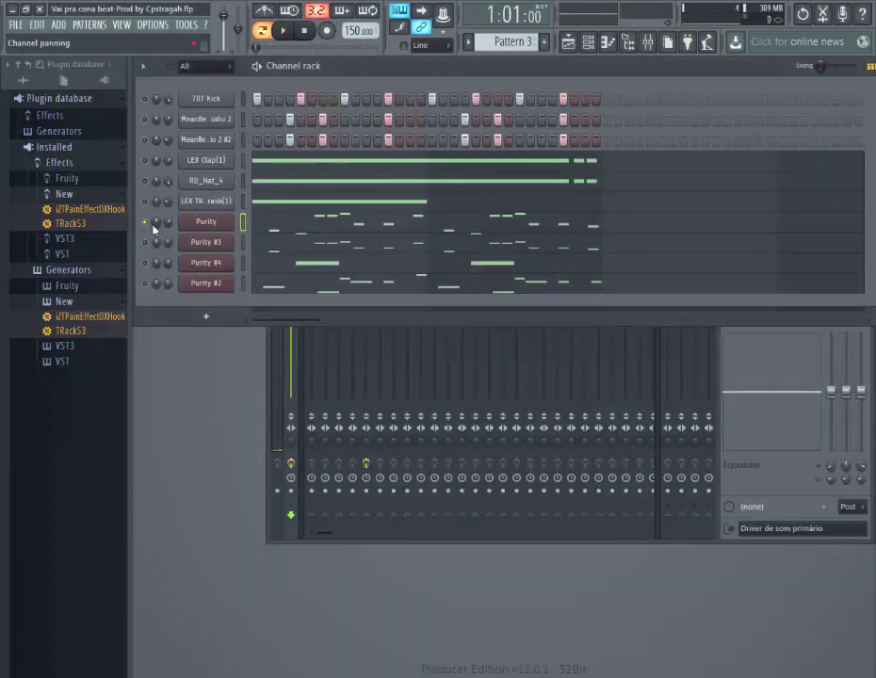
{"action": "left_click", "coordinate": [229, 226]}
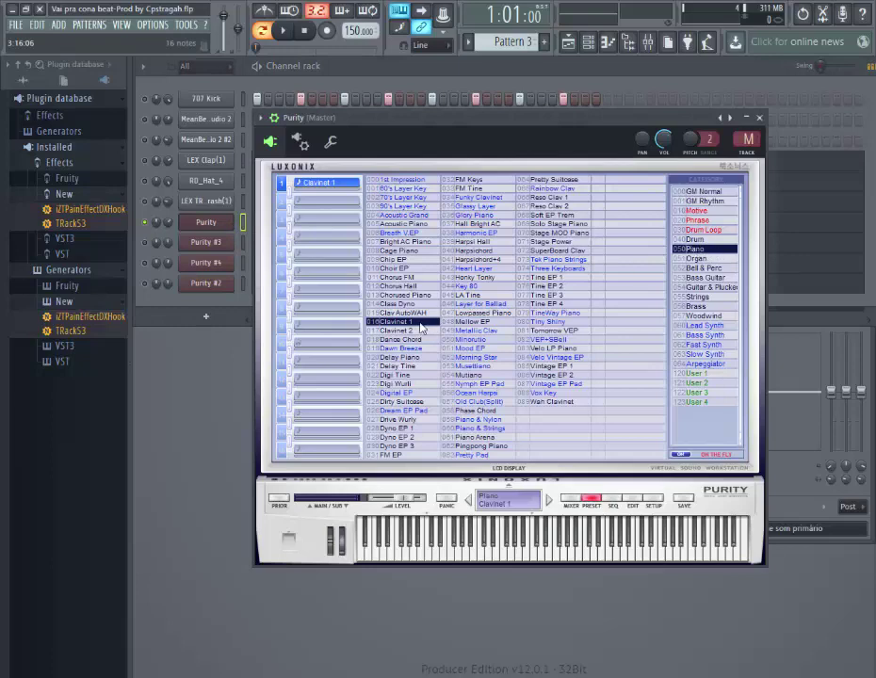
{"action": "left_click", "coordinate": [759, 118]}
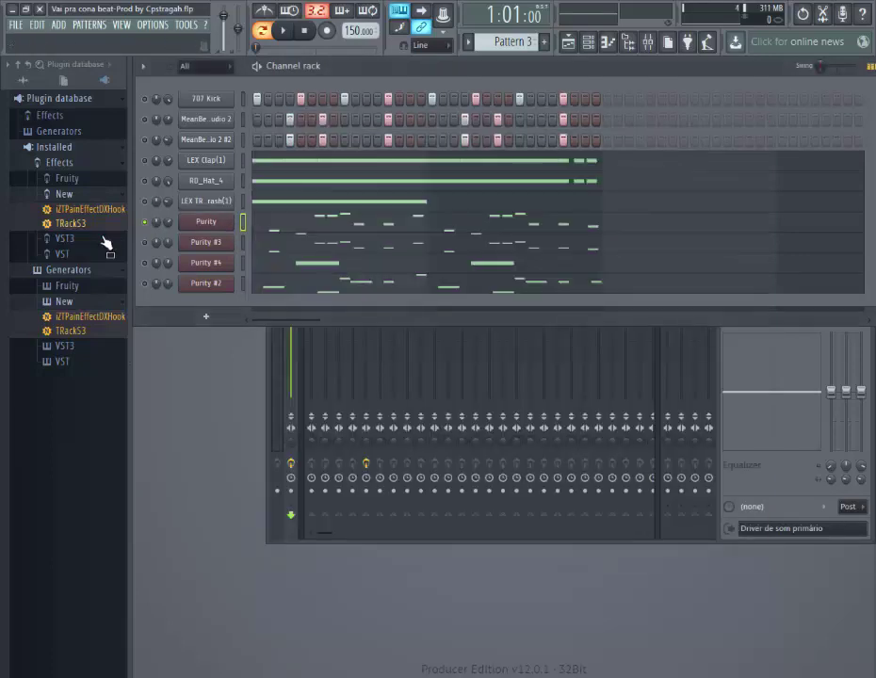
Step: Check the Purity #3 channel's instrument preset and examine its piano roll notes during solo playback
{"action": "left_click", "coordinate": [200, 244]}
{"action": "key", "text": "space"}
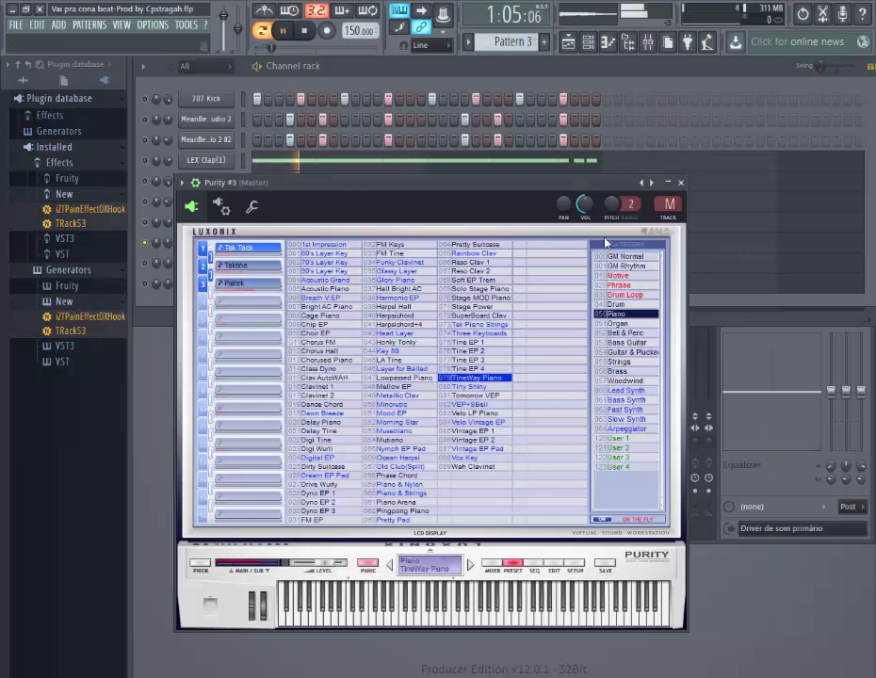
{"action": "left_click", "coordinate": [680, 182]}
{"action": "left_click", "coordinate": [293, 254]}
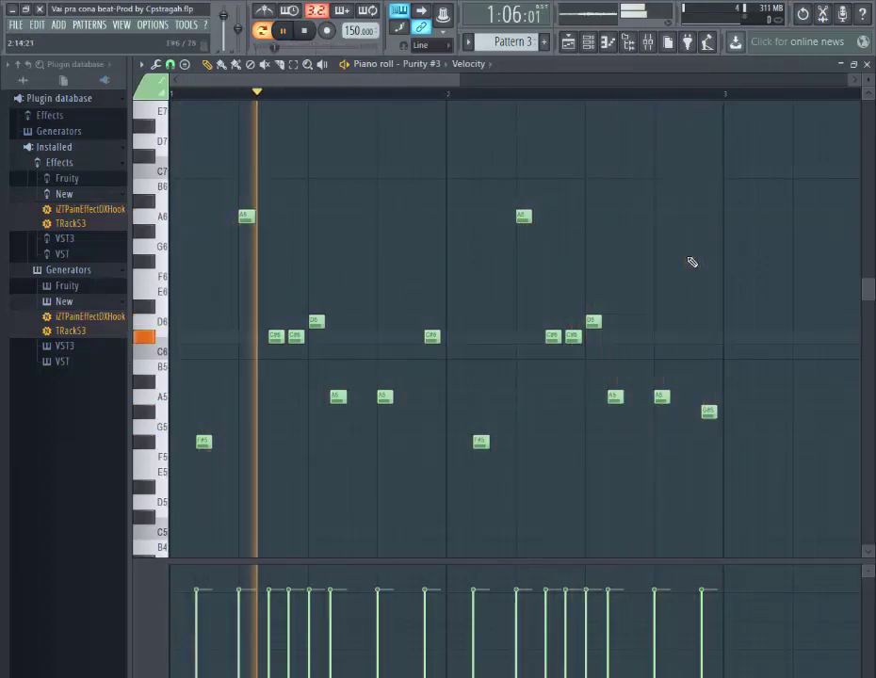
{"action": "left_click", "coordinate": [867, 64]}
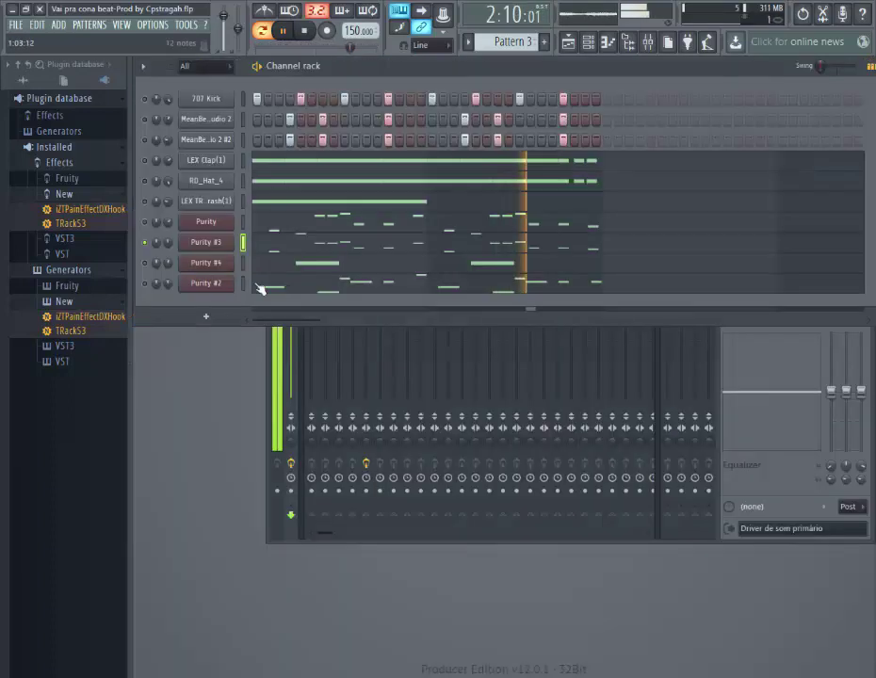
{"action": "key", "text": "space"}
Step: Check the Purity #4 channel's instrument preset and examine its piano roll notes during solo playback
{"action": "left_click", "coordinate": [213, 263]}
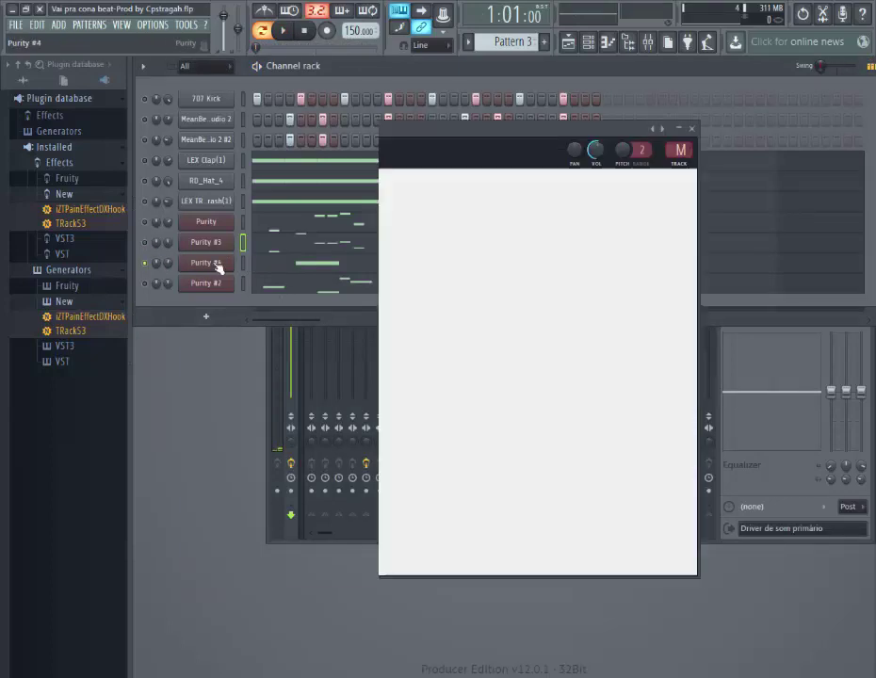
{"action": "key", "text": "space"}
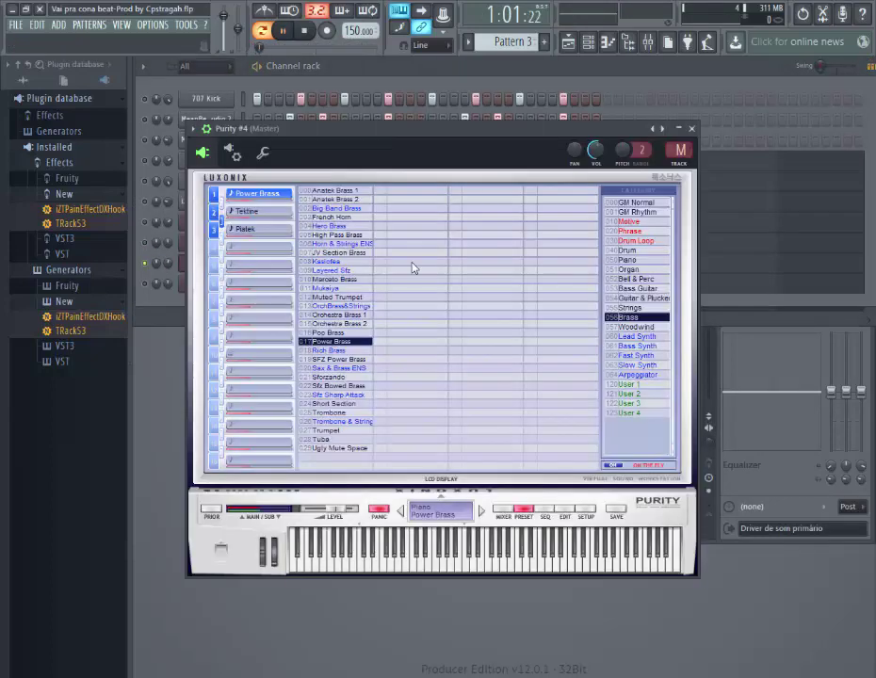
{"action": "left_click", "coordinate": [690, 128]}
{"action": "left_click", "coordinate": [363, 274]}
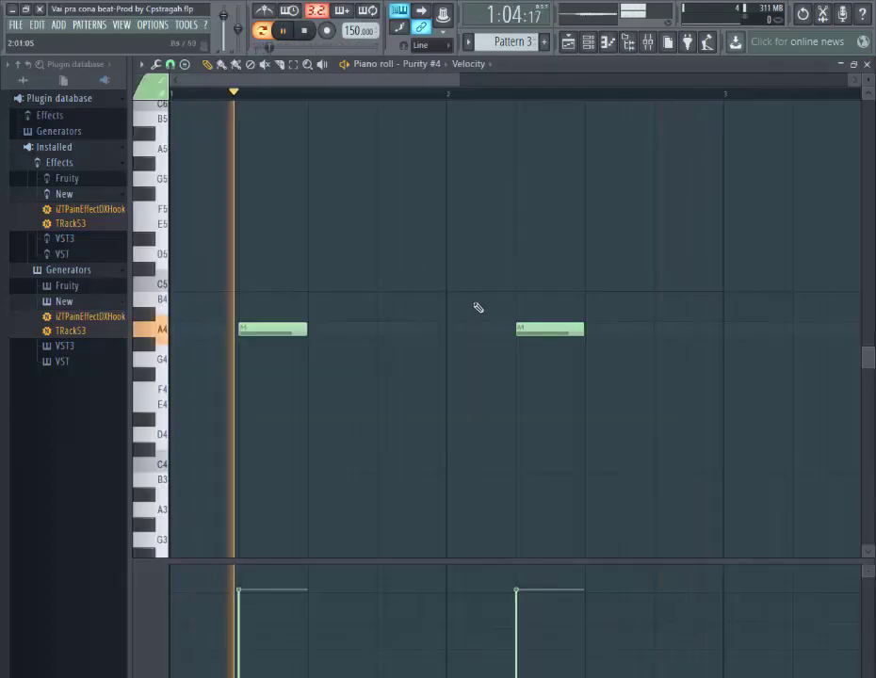
{"action": "left_click", "coordinate": [867, 64]}
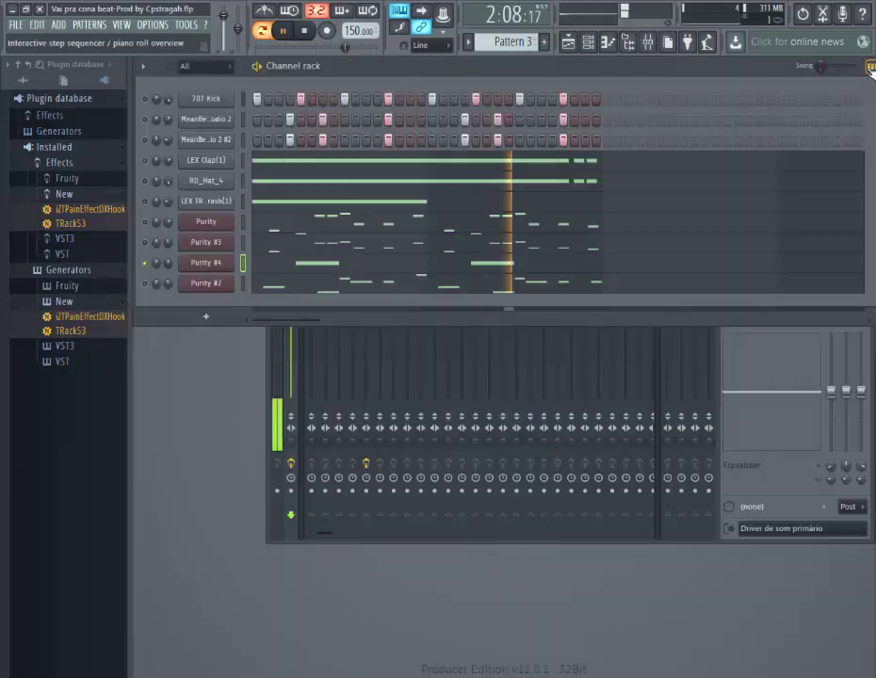
{"action": "key", "text": "space"}
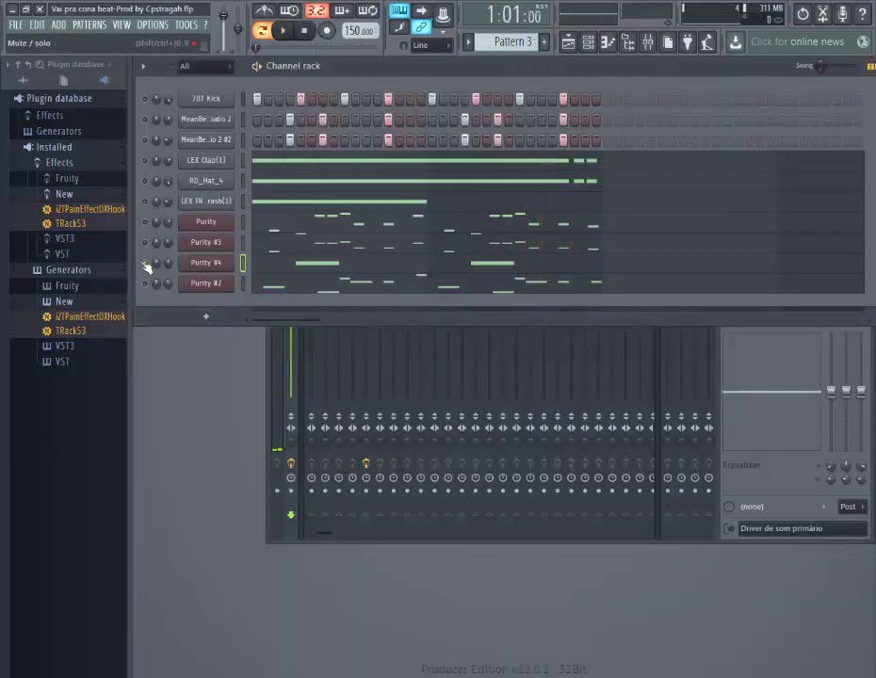
Step: Check the Purity #2 channel's instrument preset and examine its piano roll notes during solo playback
{"action": "left_click", "coordinate": [192, 283]}
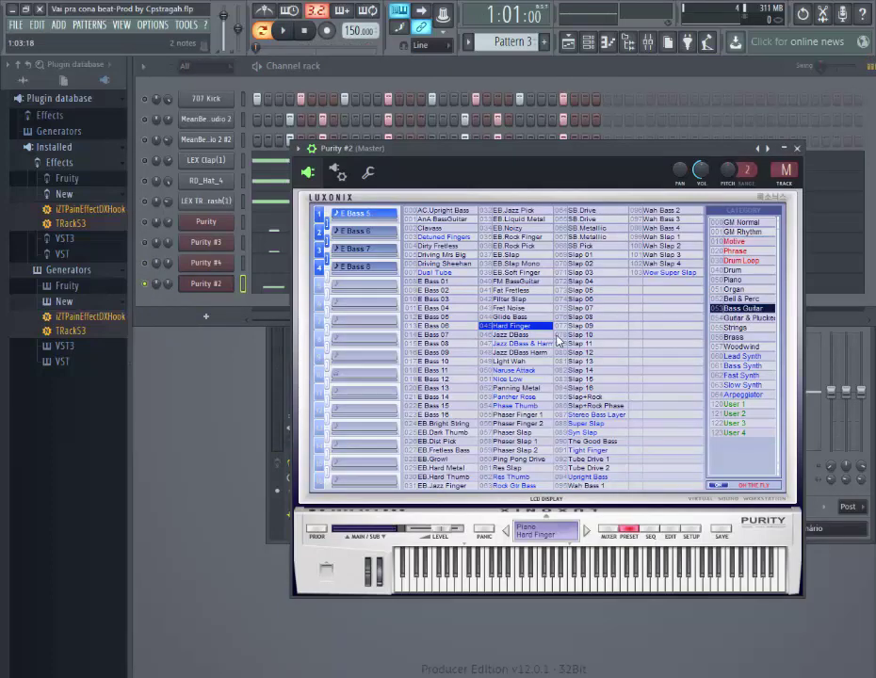
{"action": "left_click", "coordinate": [797, 149]}
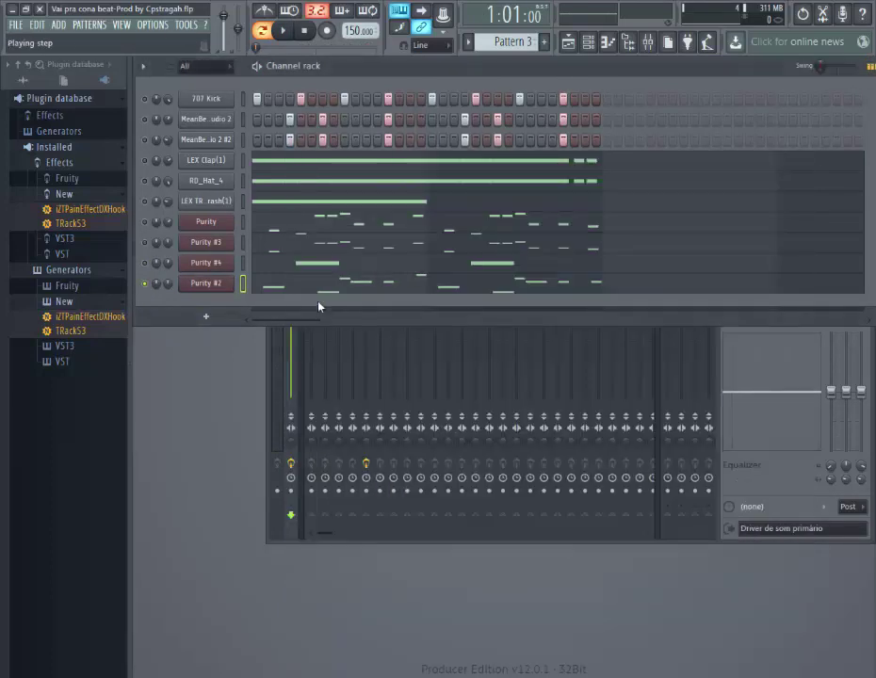
{"action": "left_click", "coordinate": [338, 285]}
{"action": "key", "text": "space"}
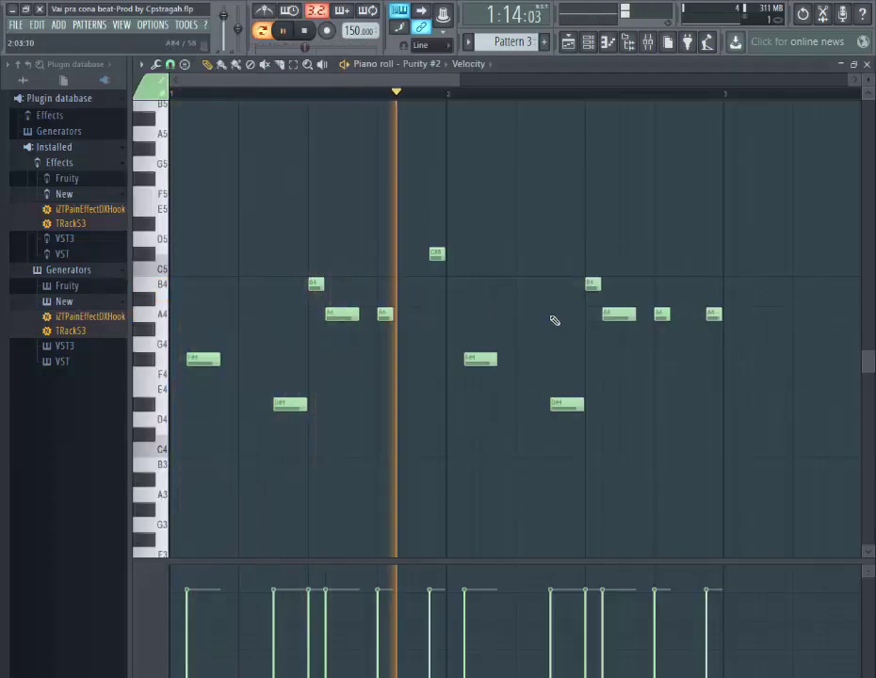
{"action": "key", "text": "space"}
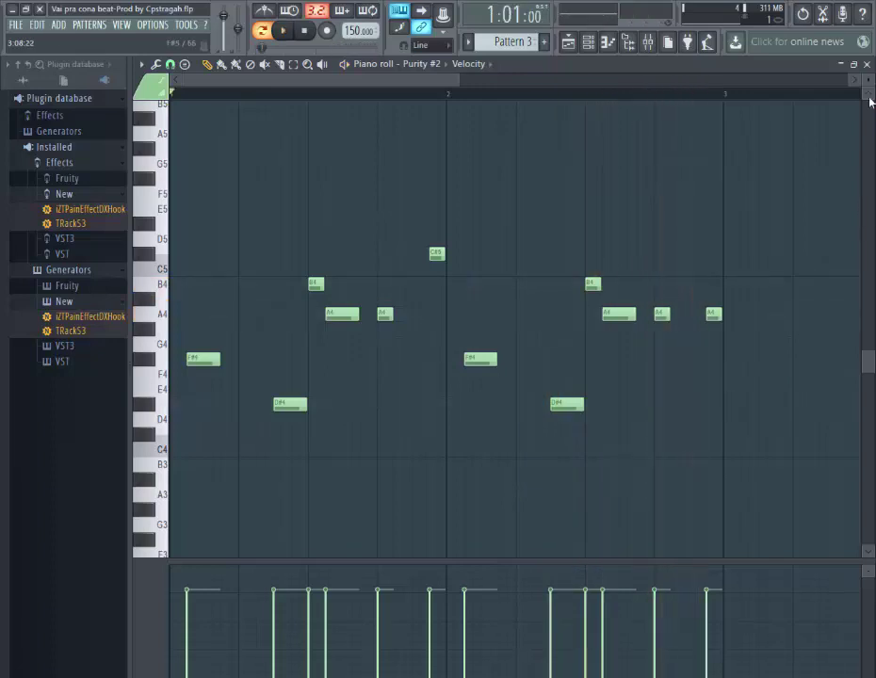
{"action": "left_click", "coordinate": [629, 43]}
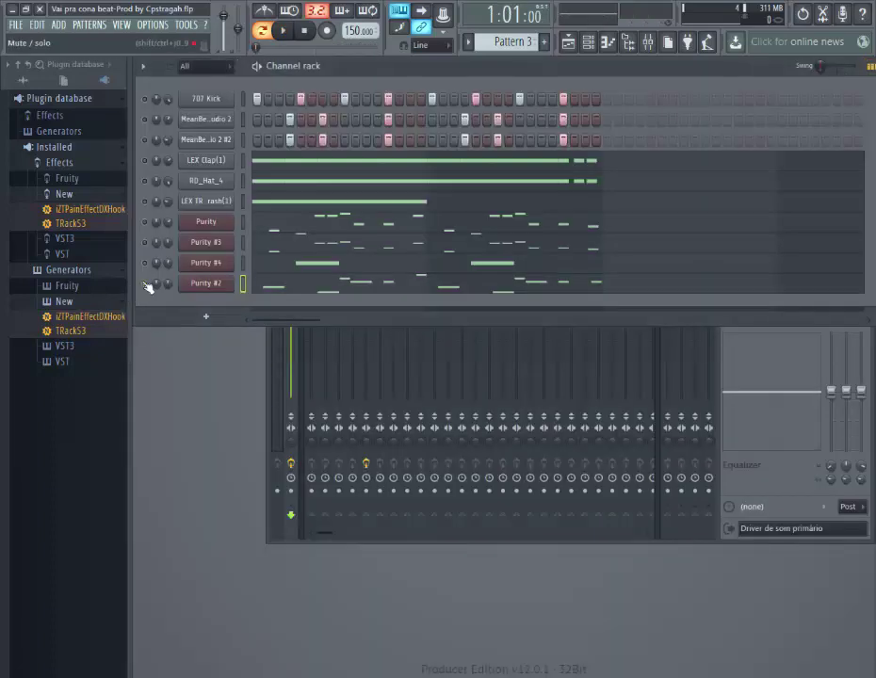
Step: Play Pattern 3 while re-enabling all the muted channels to hear the full beat, and stop playback
{"action": "key", "text": "space"}
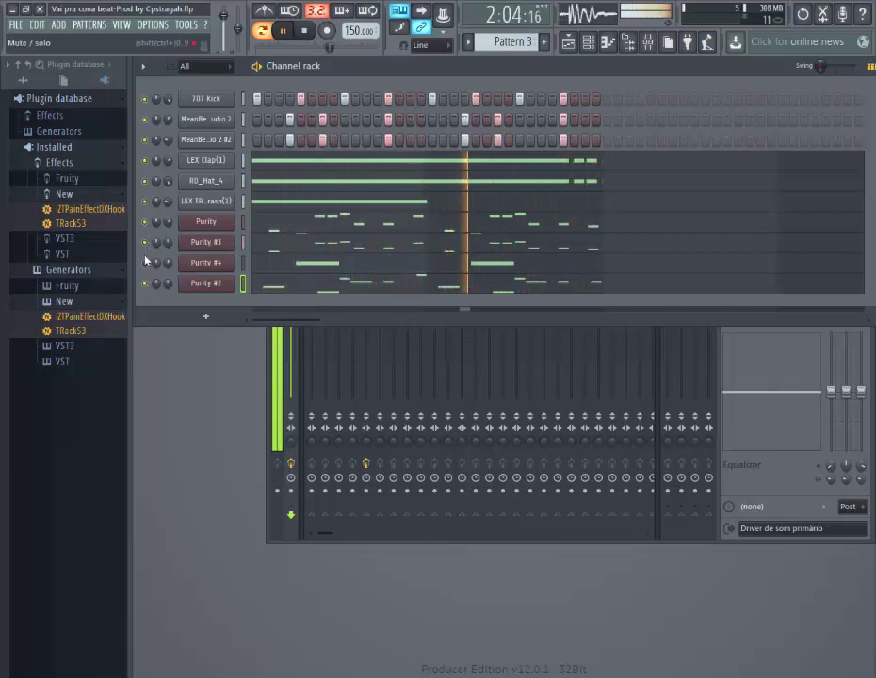
{"action": "left_click", "coordinate": [306, 31]}
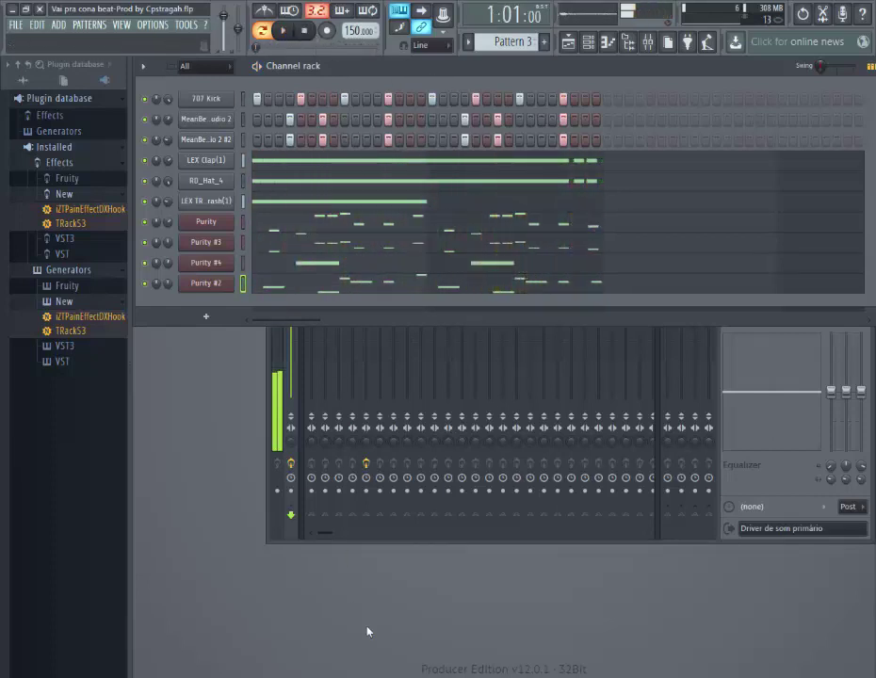
Step: Switch to the Notepad message, complete its third line with "AO CANAL" and add the line "VISITE O NOSSO PORTAL"
{"action": "key", "text": "alt+Tab"}
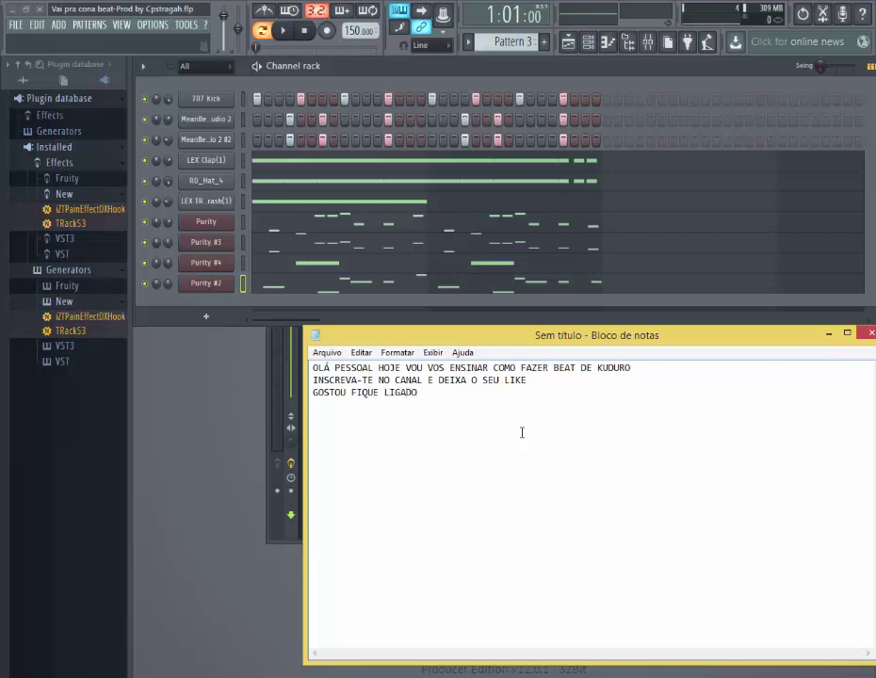
{"action": "type", "text": "CANAL"}
{"action": "key", "text": "Return"}
{"action": "type", "text": "VISITE O"}
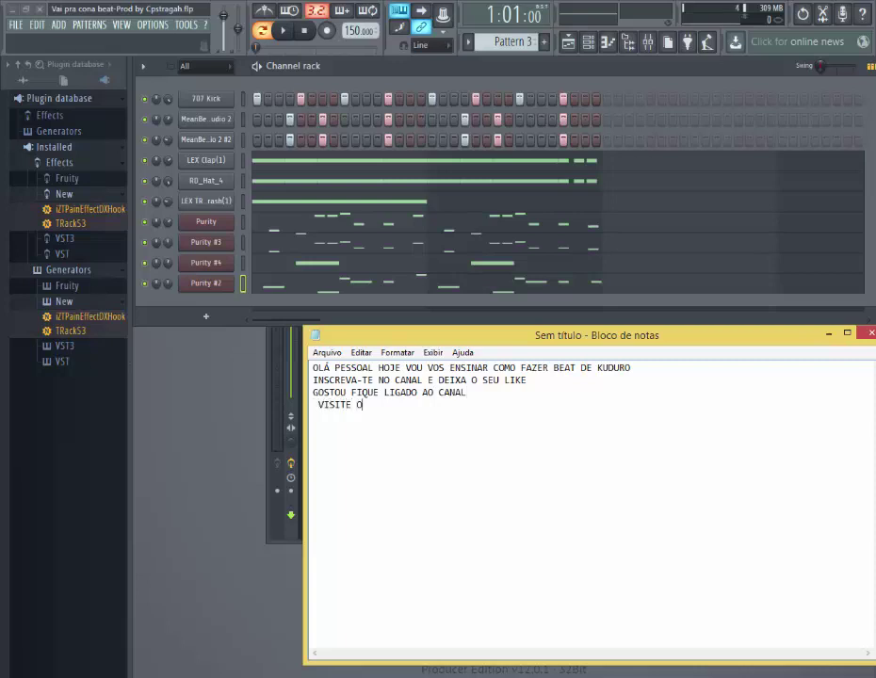
{"action": "type", "text": " NOSSO PORTAL"}
{"action": "key", "text": "Return"}
{"action": "key", "text": "Return"}
{"action": "type", "text": "www.T"}
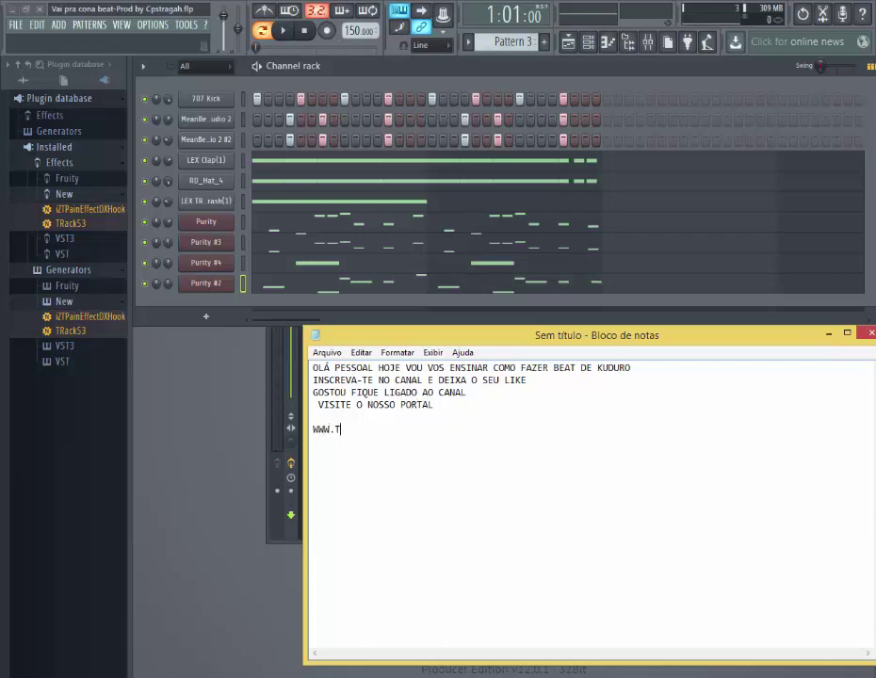
{"action": "type", "text": "CPMUSIK.BLOGSP"}
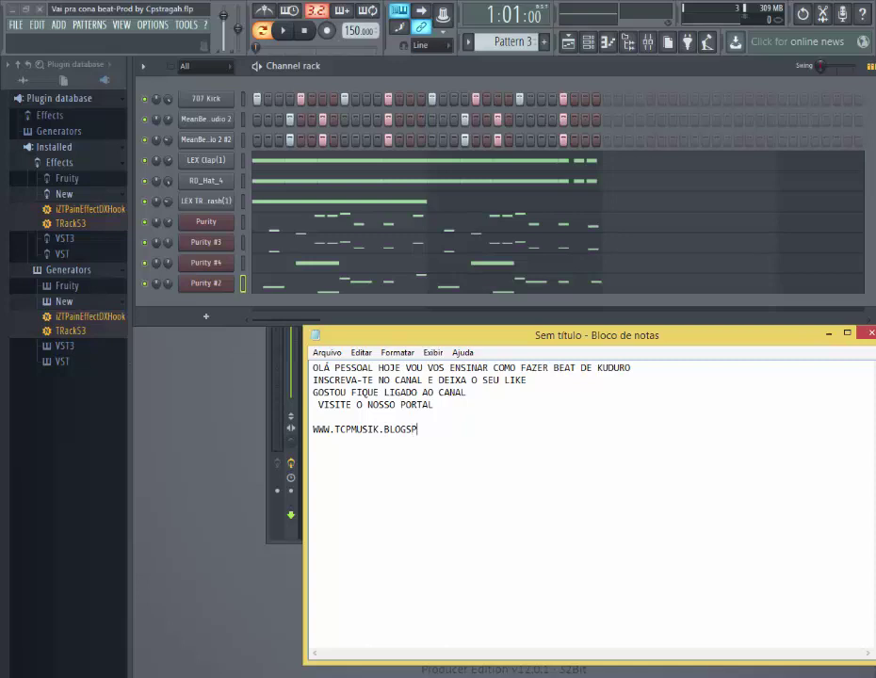
{"action": "type", "text": "OT.COM"}
Step: Sign off below the web address, after a blank line, with "FUI" extended by a long run of repeated I's
{"action": "key", "text": "Return"}
{"action": "key", "text": "Return"}
{"action": "type", "text": "FUIIIIIIIIIIIIIIIII"}
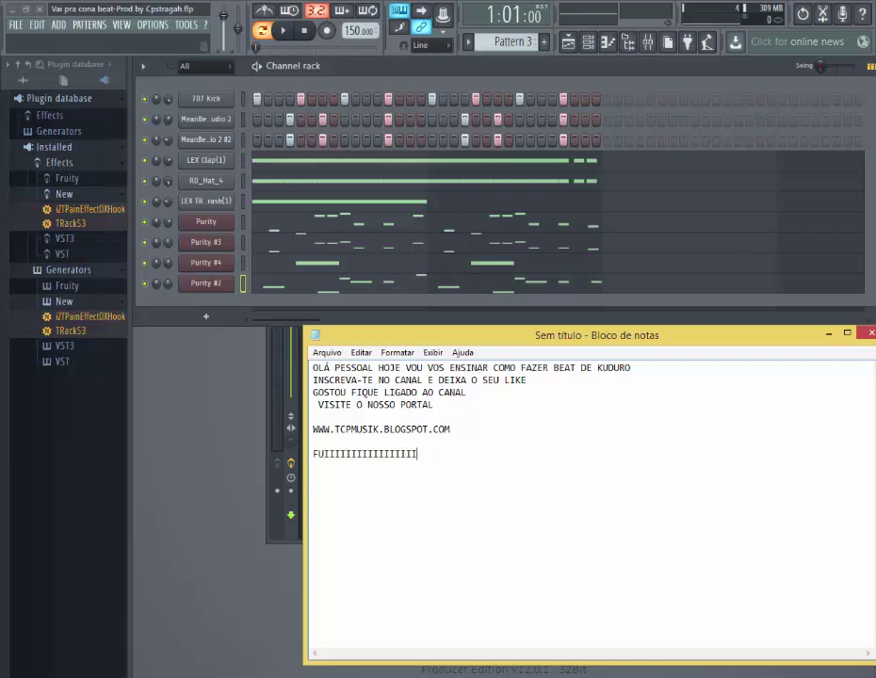
{"action": "type", "text": "IIIIIIII"}
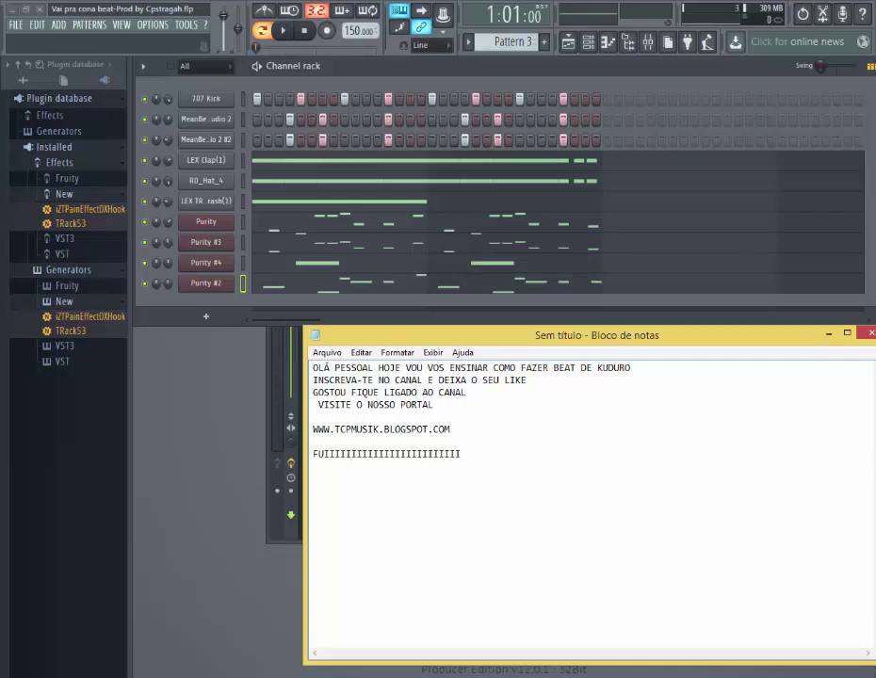